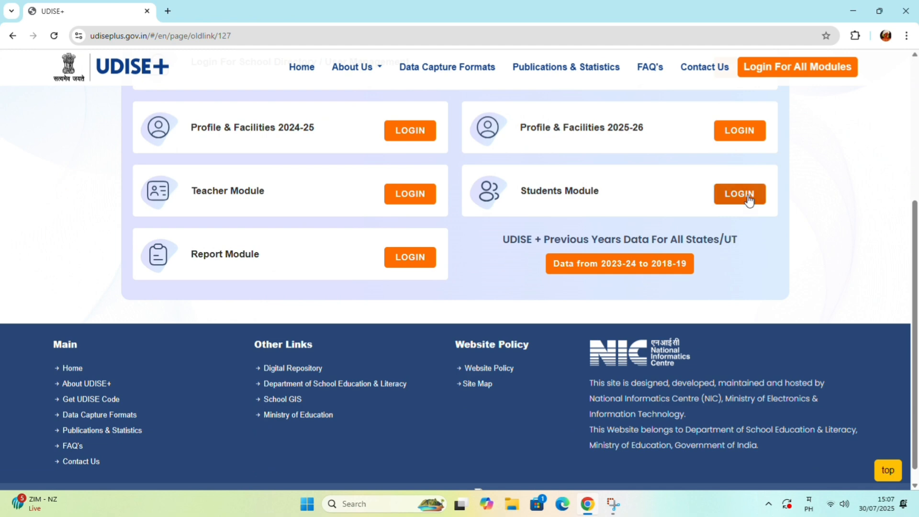
# Step: Open the Students Module for academic year 2025-26 and dismiss the school information notice
pyautogui.click(740, 194)
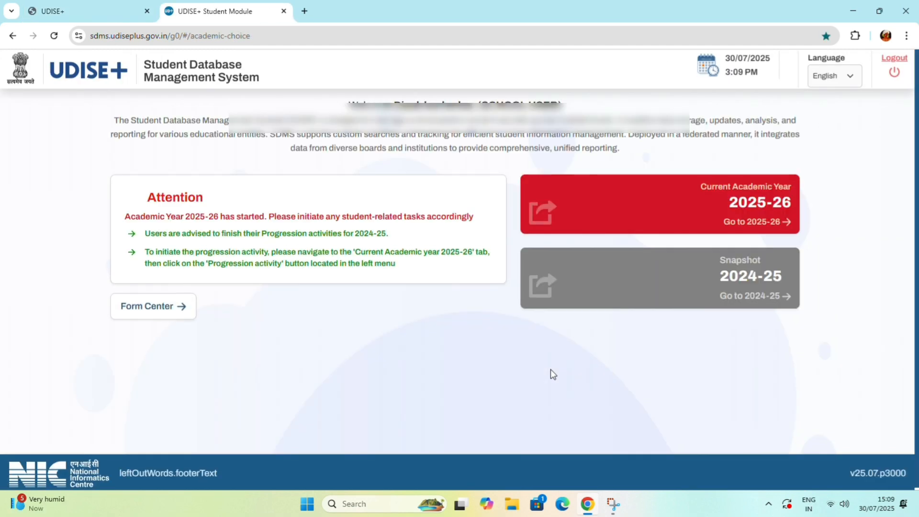
pyautogui.click(645, 203)
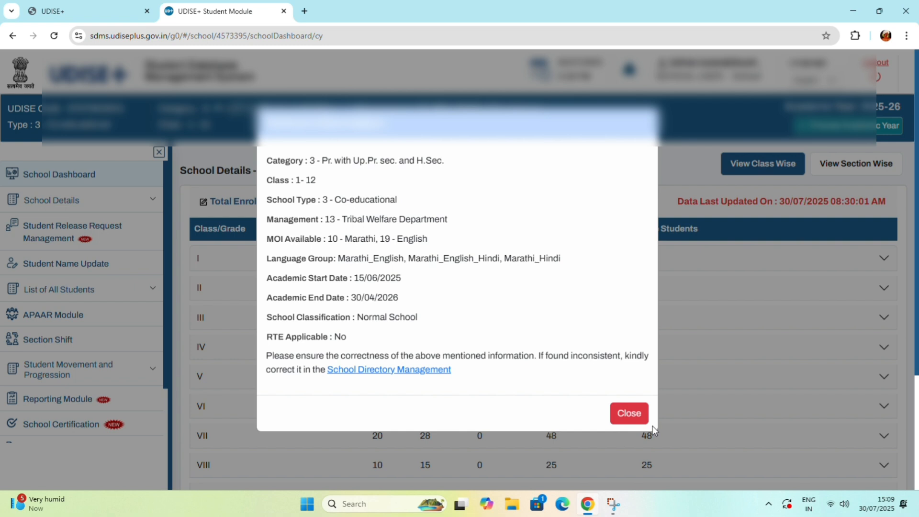
pyautogui.click(628, 414)
# Step: Open the within-state student import from the Import Module under Student Movement and Progression
pyautogui.scroll(-3, 359, 438)
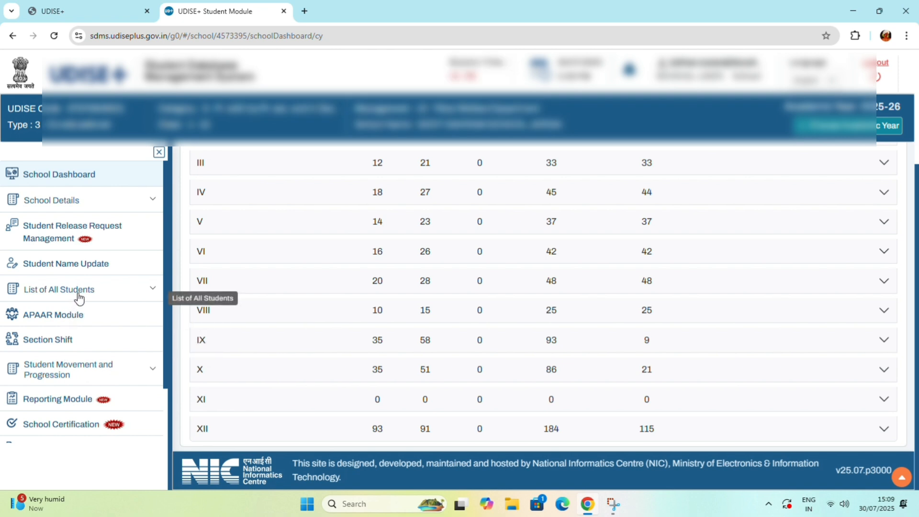
pyautogui.scroll(-2, 79, 389)
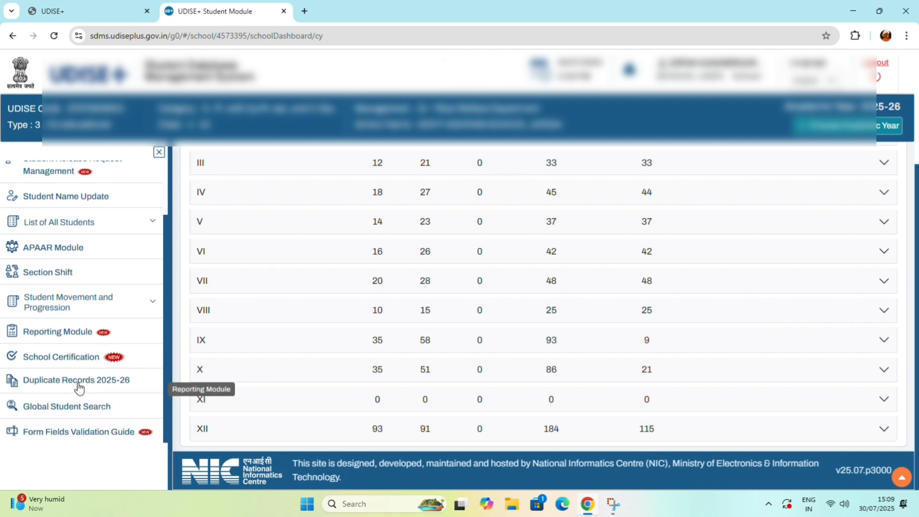
pyautogui.click(80, 309)
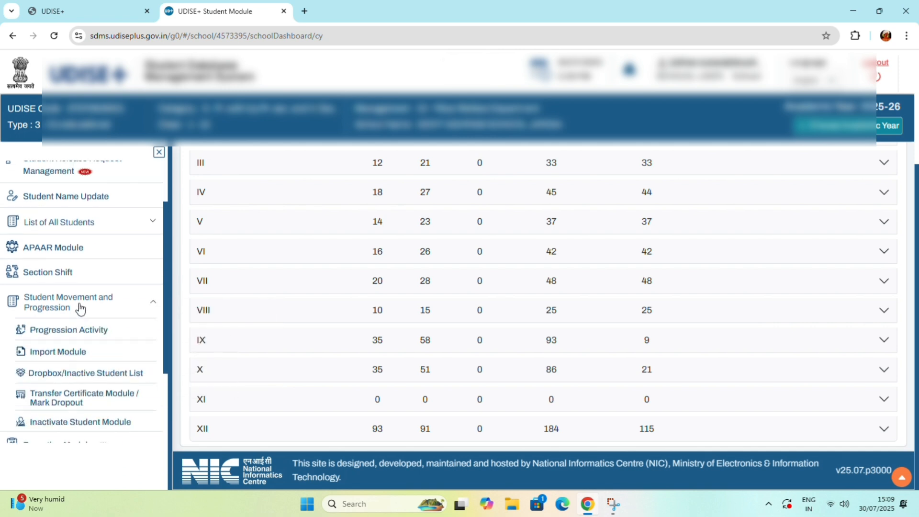
pyautogui.click(68, 353)
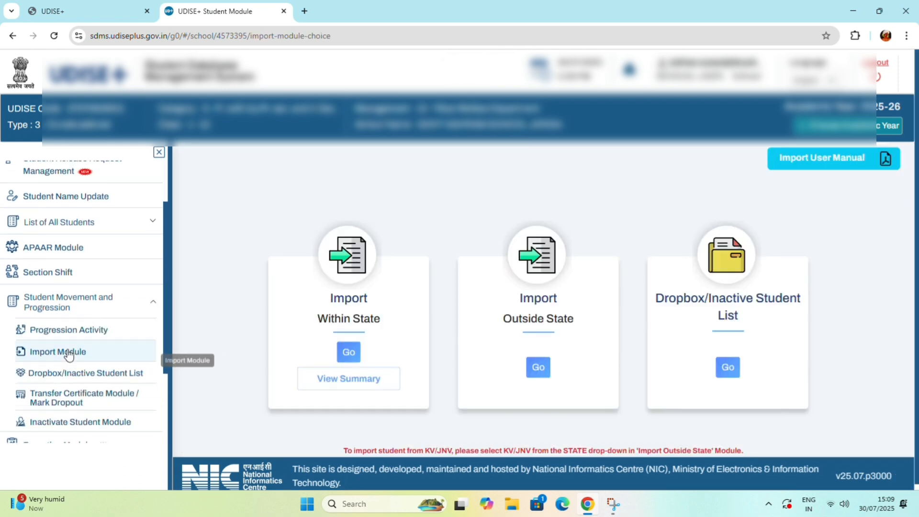
pyautogui.click(348, 352)
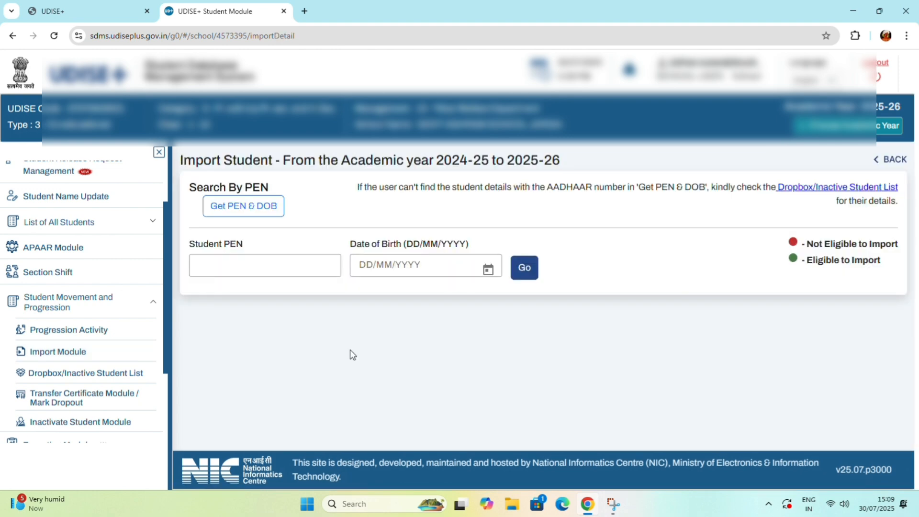
# Step: Look up the student's PEN and date of birth by entering the student's AADHAAR number and year of birth
pyautogui.click(251, 203)
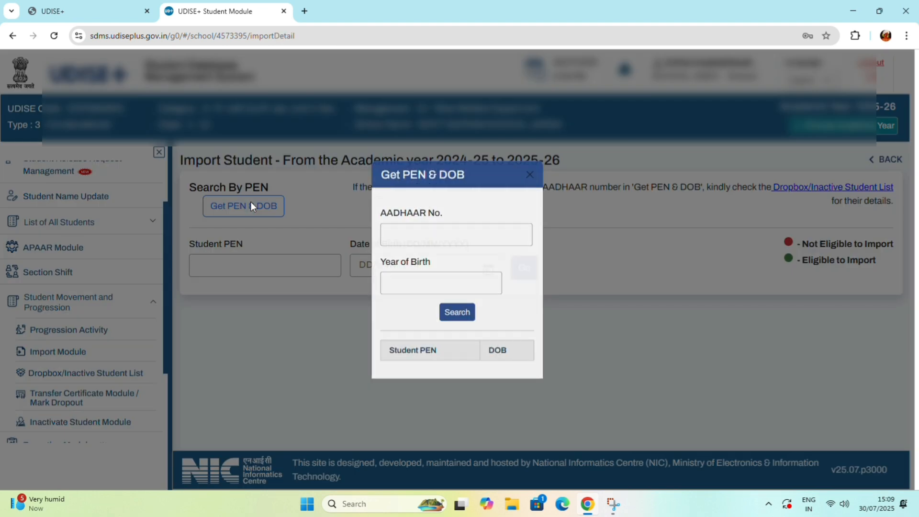
pyautogui.click(425, 234)
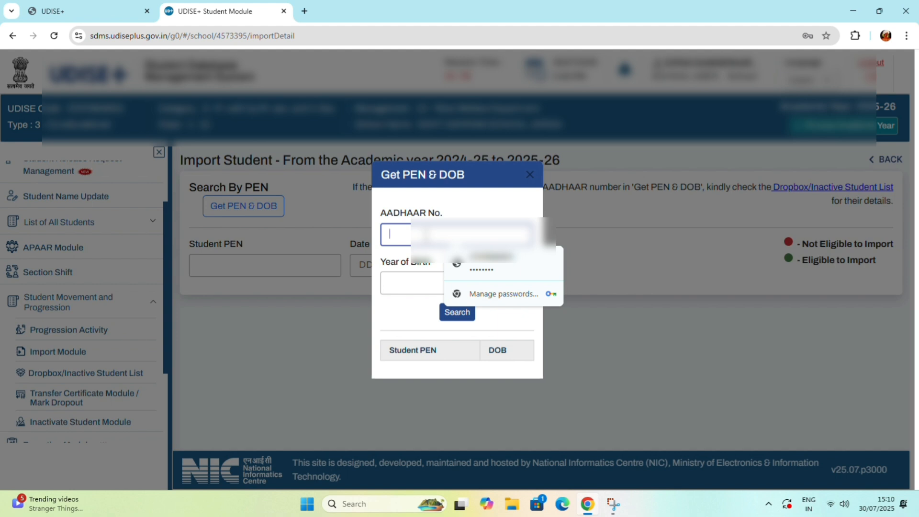
pyautogui.write('12')
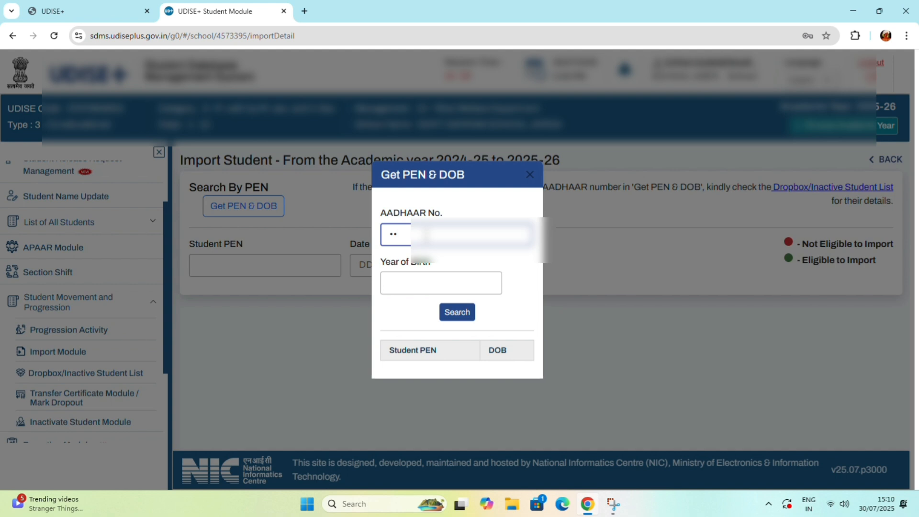
pyautogui.write('345678901')
pyautogui.click(421, 282)
pyautogui.write('2012')
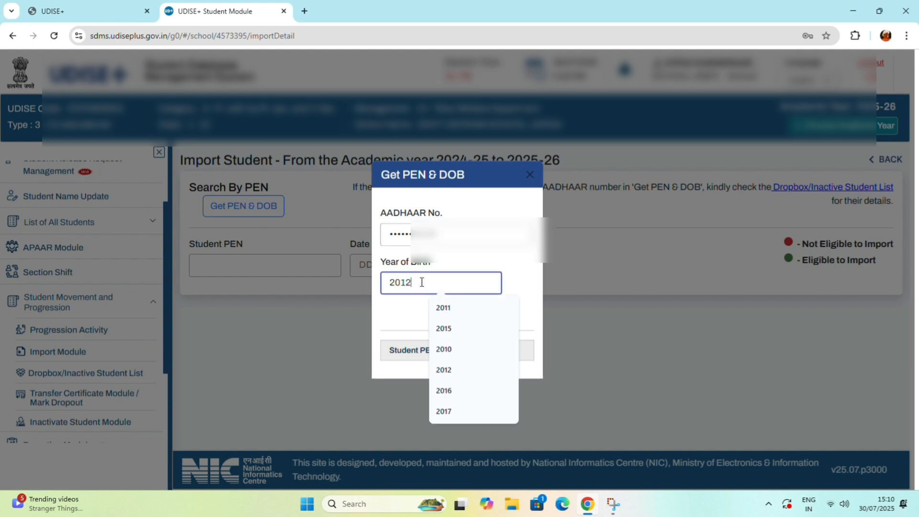
pyautogui.click(453, 319)
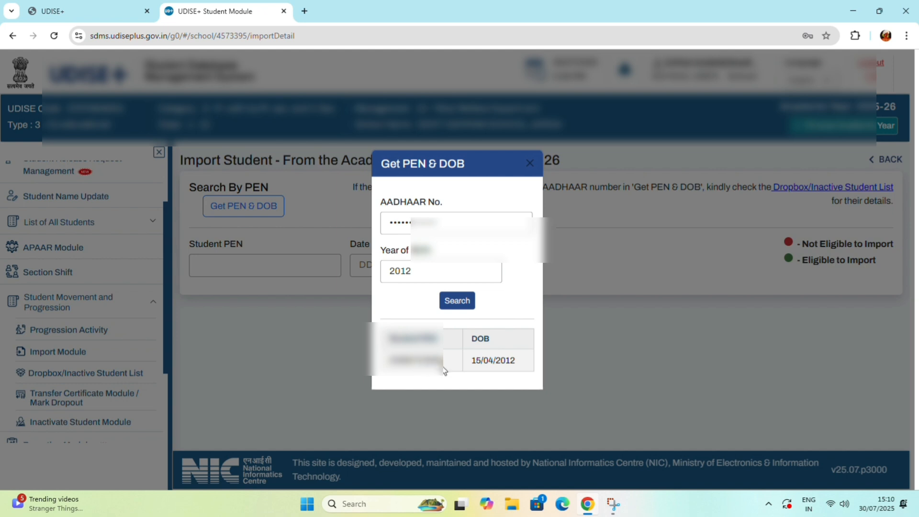
# Step: Copy the student's PEN from the lookup result and paste it into the Student PEN field of the import search
pyautogui.moveTo(445, 362); pyautogui.dragTo(375, 377)
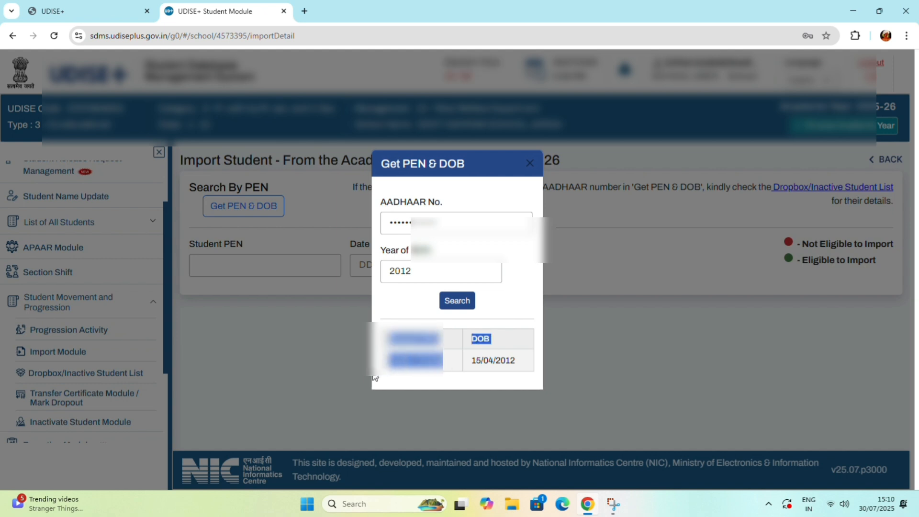
pyautogui.click(407, 391)
pyautogui.doubleClick(417, 360)
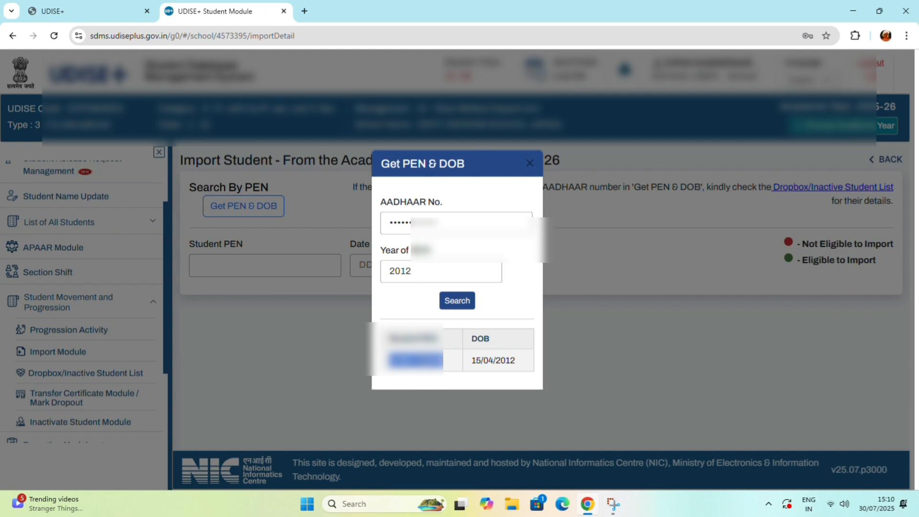
pyautogui.click(530, 163)
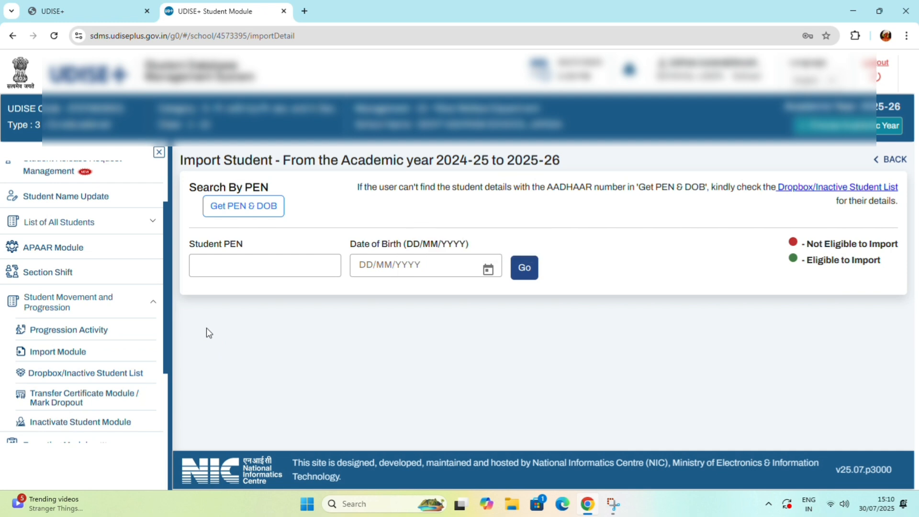
pyautogui.click(231, 265)
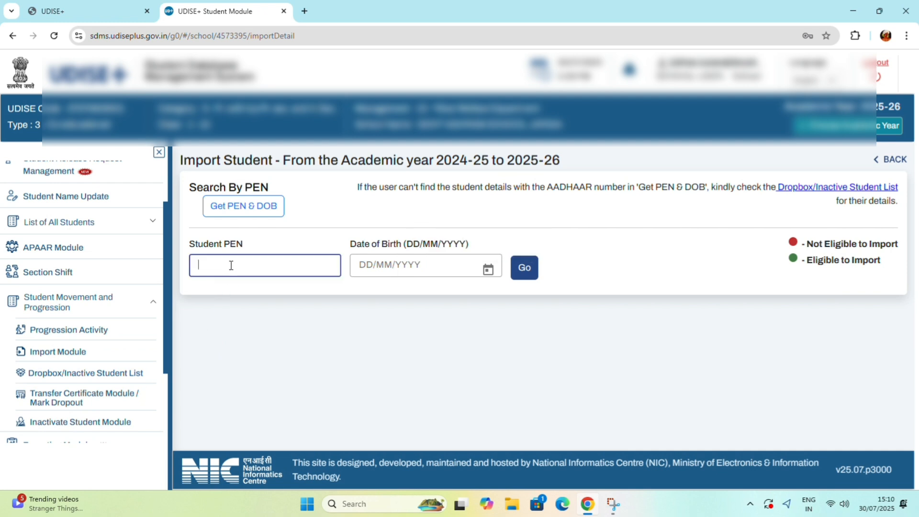
pyautogui.hotkey('ctrl', 'v')
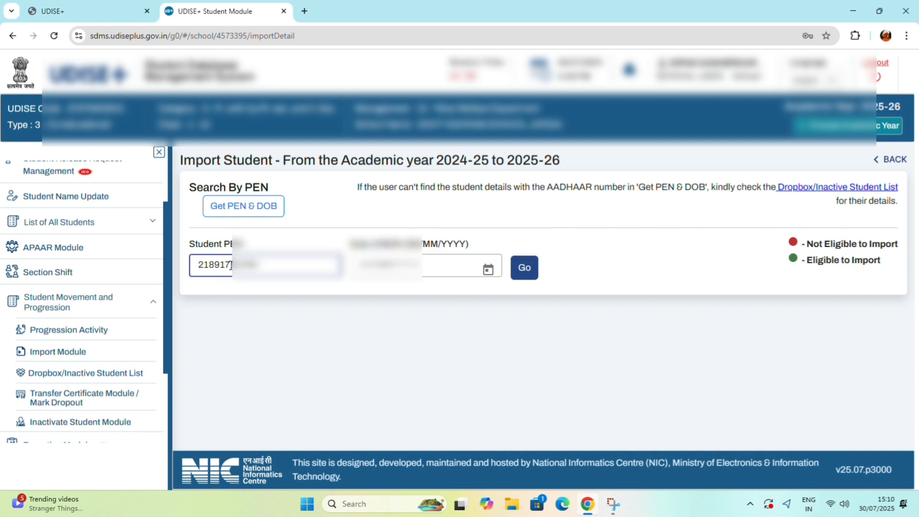
# Step: Enter the student's date of birth and retrieve the student's record for import
pyautogui.click(491, 273)
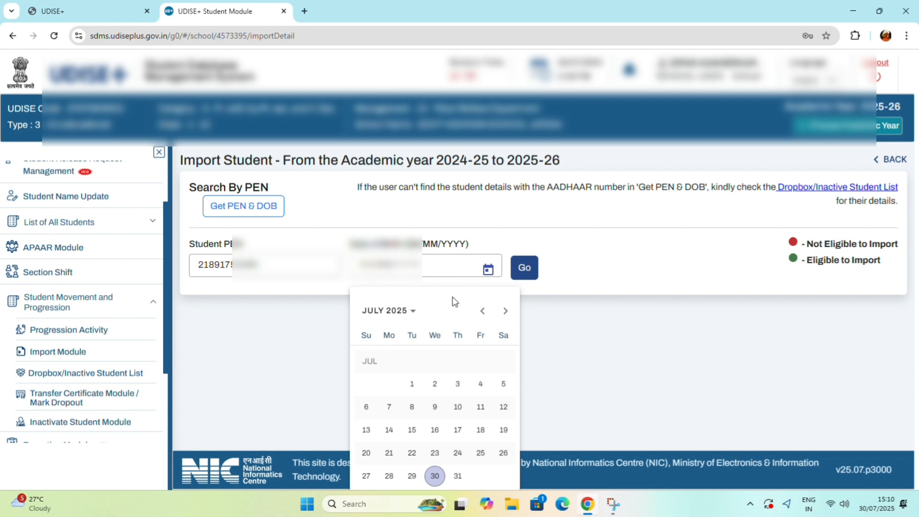
pyautogui.click(415, 314)
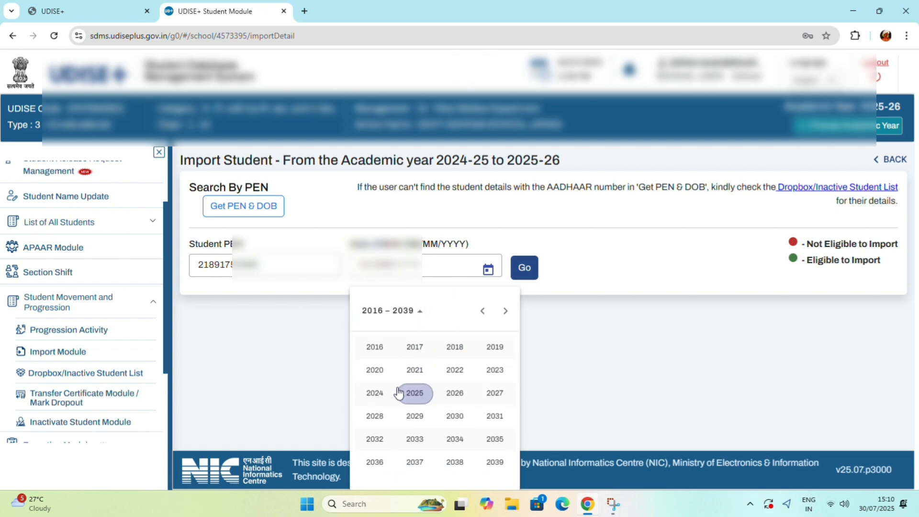
pyautogui.click(485, 314)
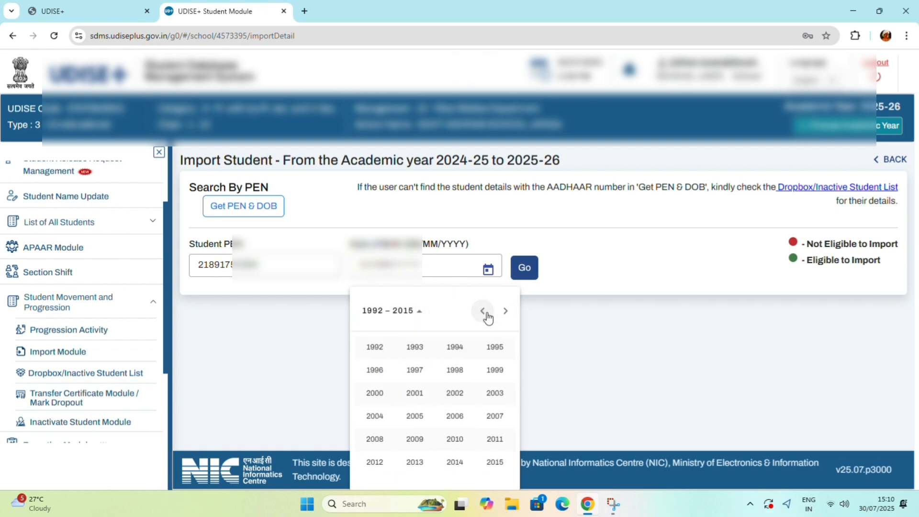
pyautogui.click(376, 465)
pyautogui.click(495, 371)
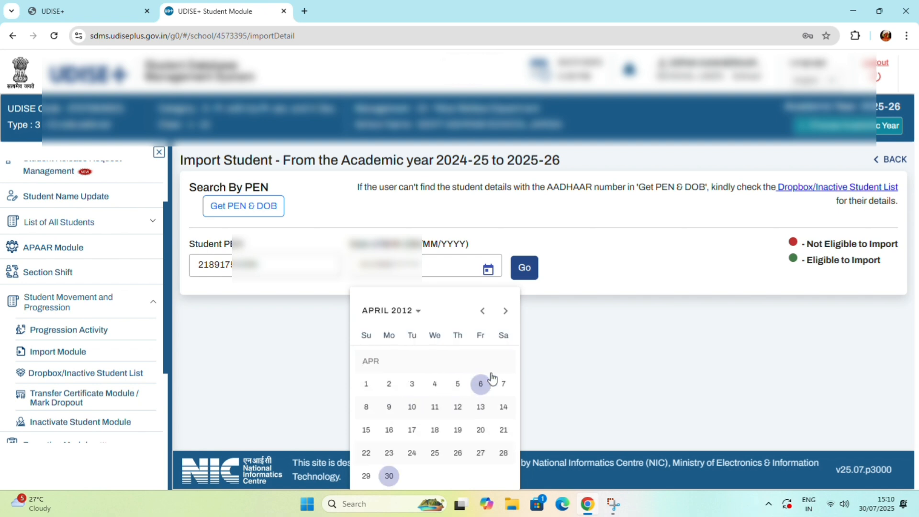
pyautogui.click(371, 437)
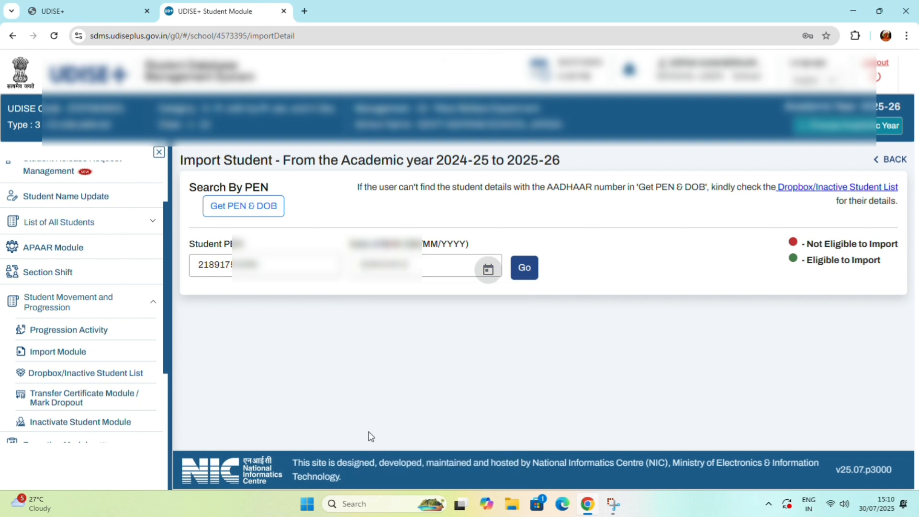
pyautogui.click(524, 271)
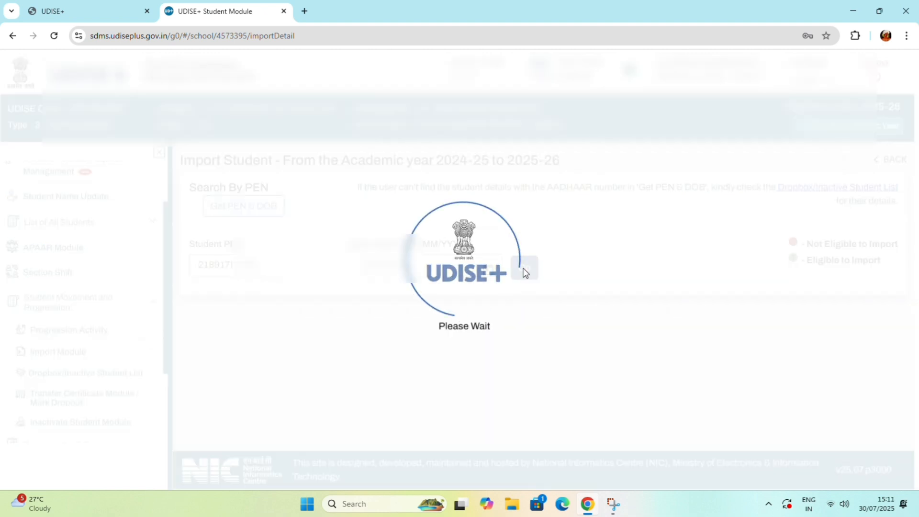
# Step: Import the student into class IX, section B, with admission date 24/07/2025, and confirm the import
pyautogui.scroll(-4, 532, 283)
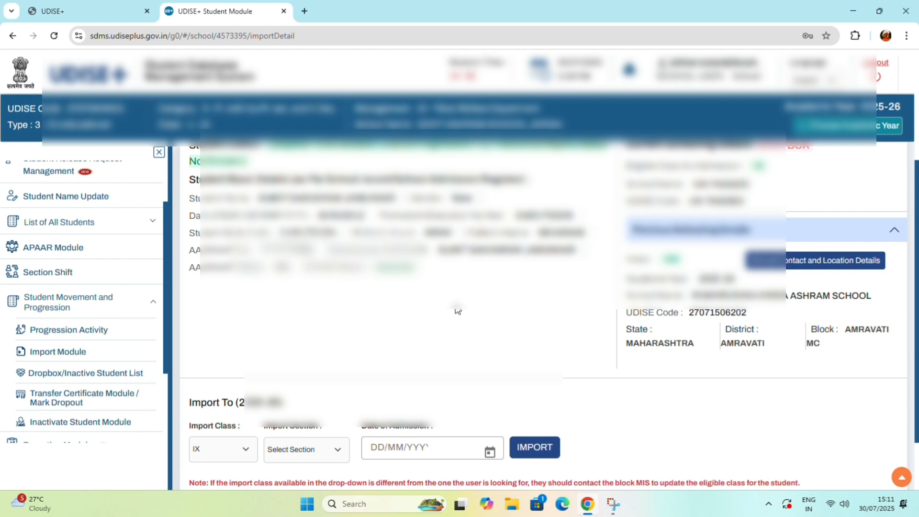
pyautogui.scroll(3, 374, 341)
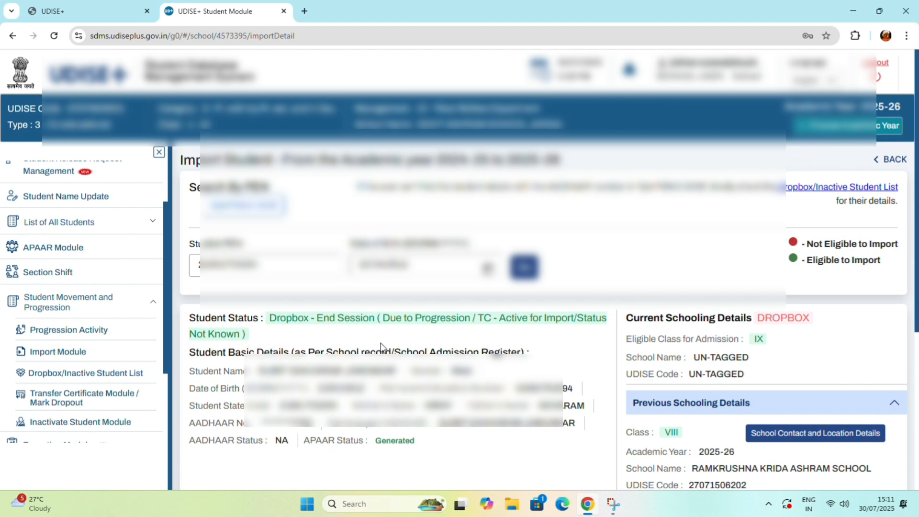
pyautogui.scroll(-5, 381, 345)
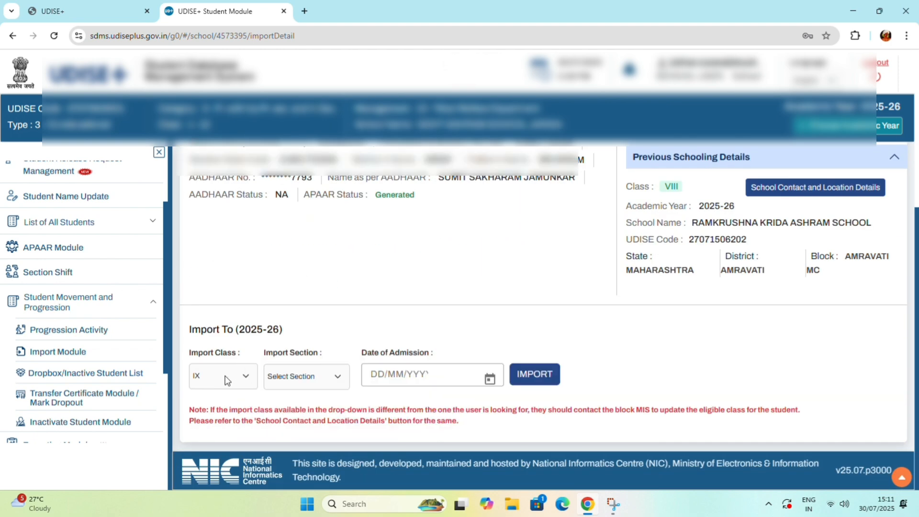
pyautogui.click(298, 377)
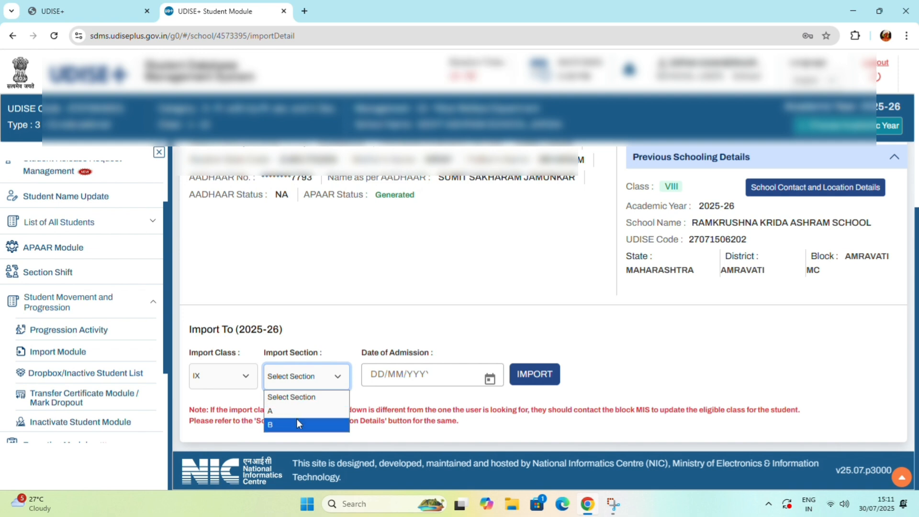
pyautogui.click(297, 424)
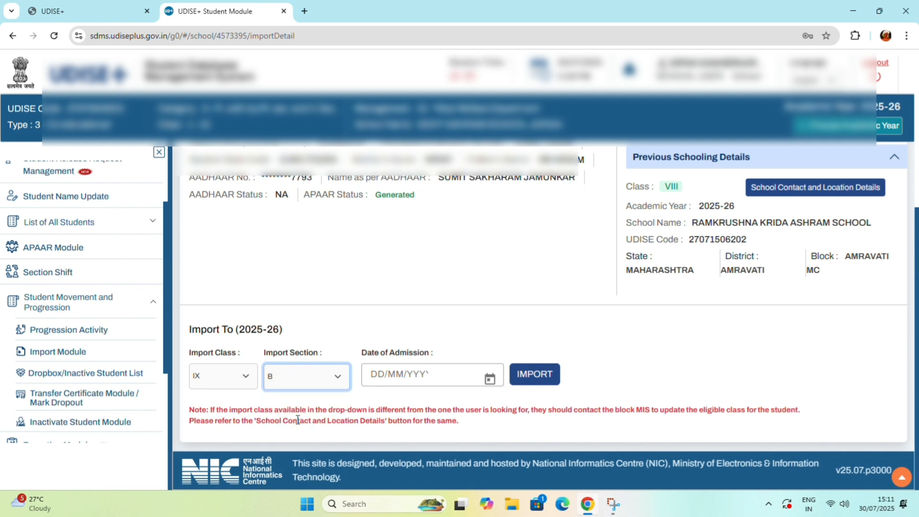
pyautogui.click(490, 380)
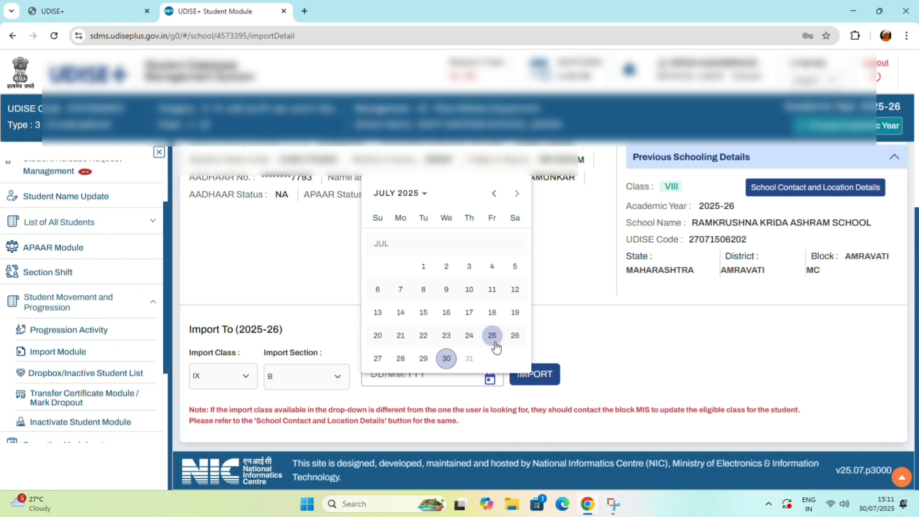
pyautogui.click(470, 336)
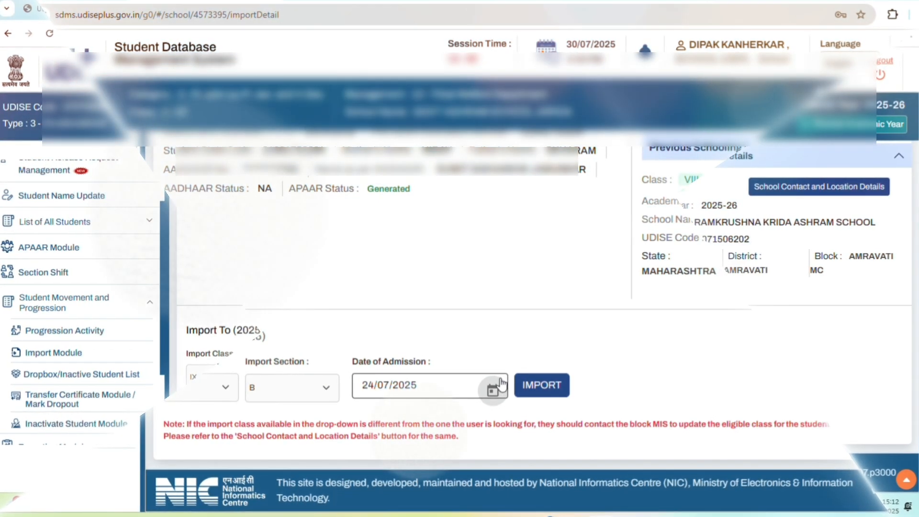
pyautogui.click(545, 385)
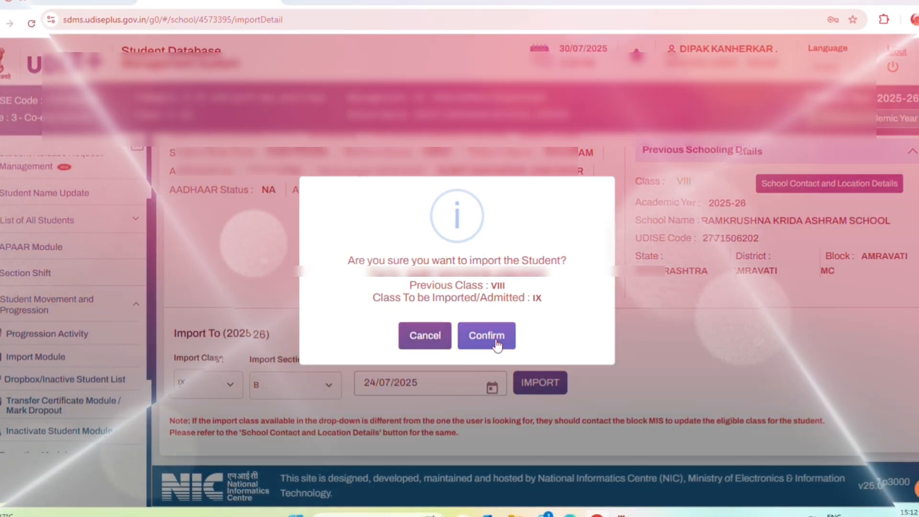
pyautogui.click(496, 340)
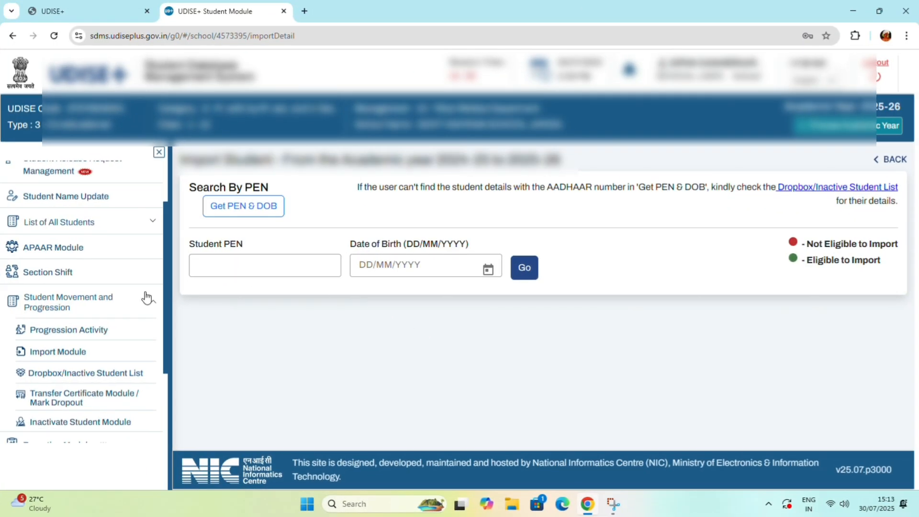
# Step: Look up another student's PEN and date of birth by entering that student's AADHAAR number and year of birth
pyautogui.scroll(2, 61, 337)
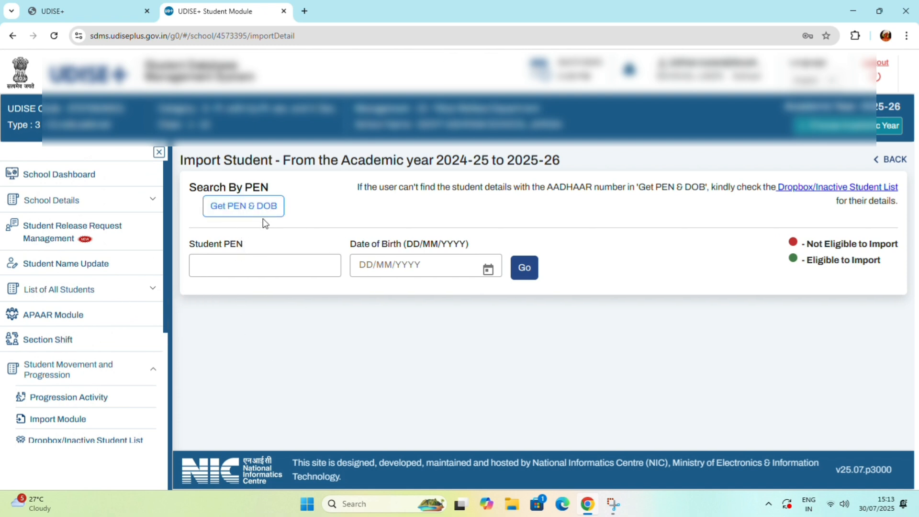
pyautogui.click(248, 207)
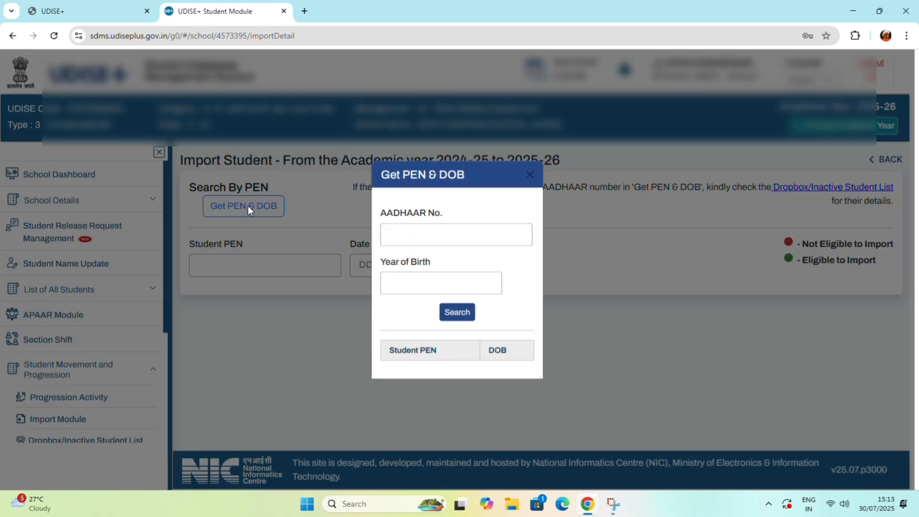
pyautogui.click(430, 234)
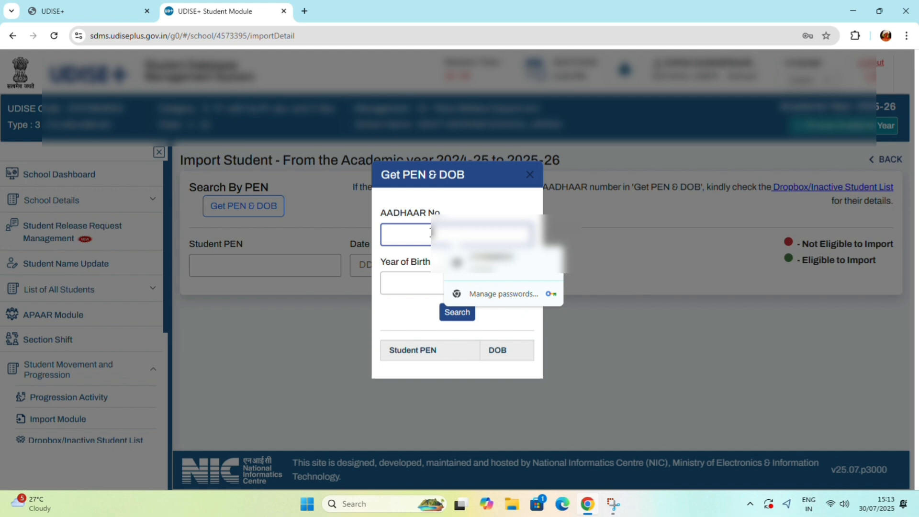
pyautogui.write('44')
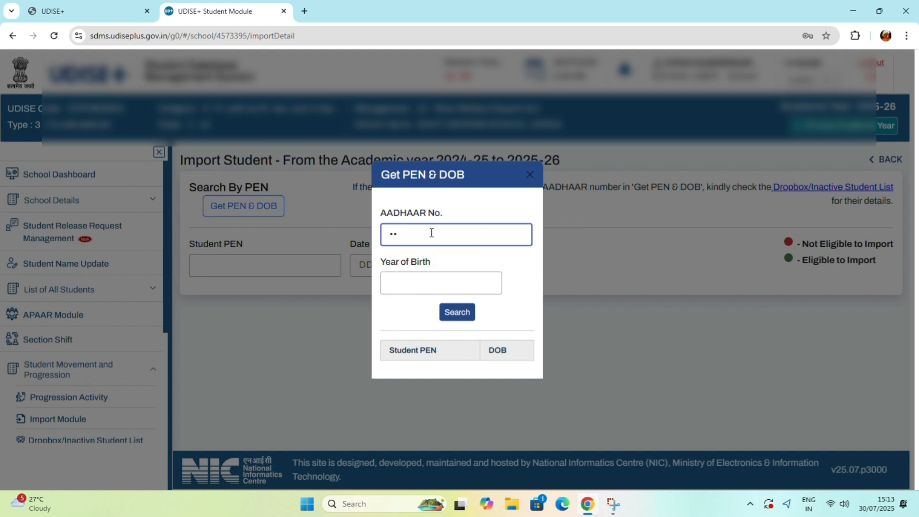
pyautogui.write('444444444')
pyautogui.click(454, 278)
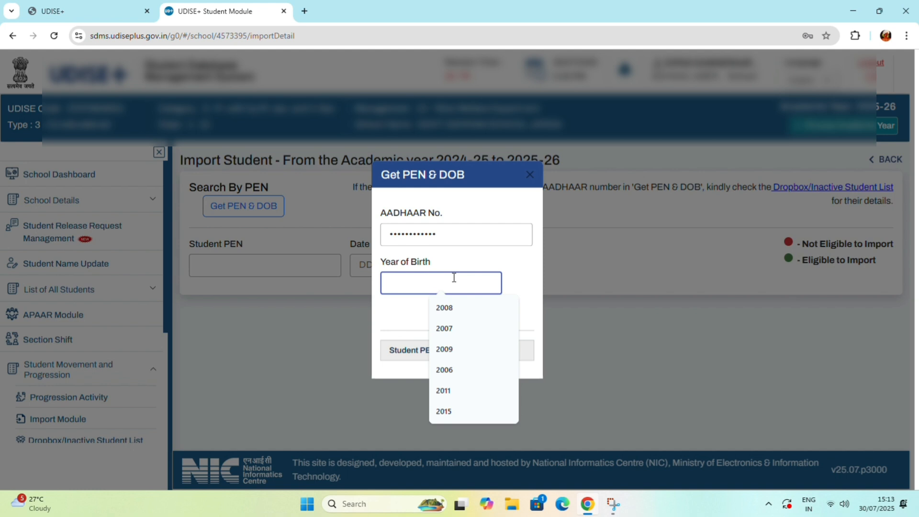
pyautogui.write('2010')
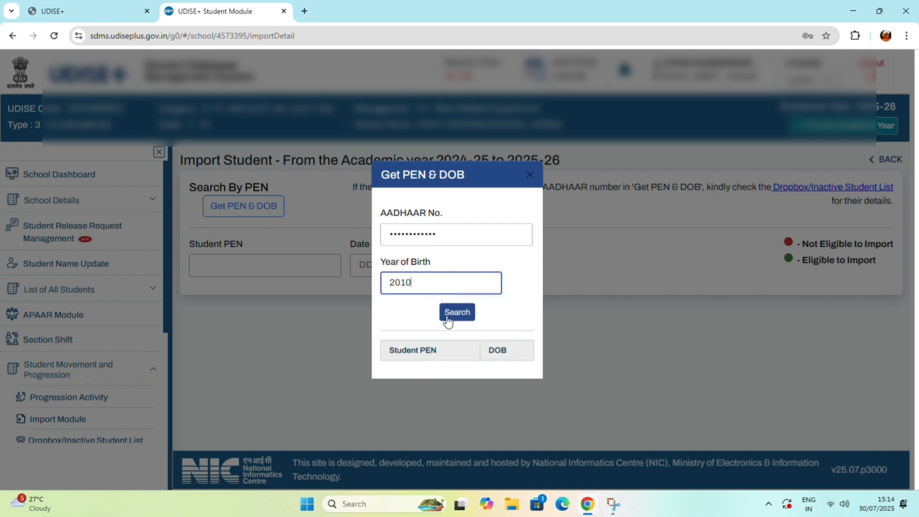
pyautogui.click(461, 315)
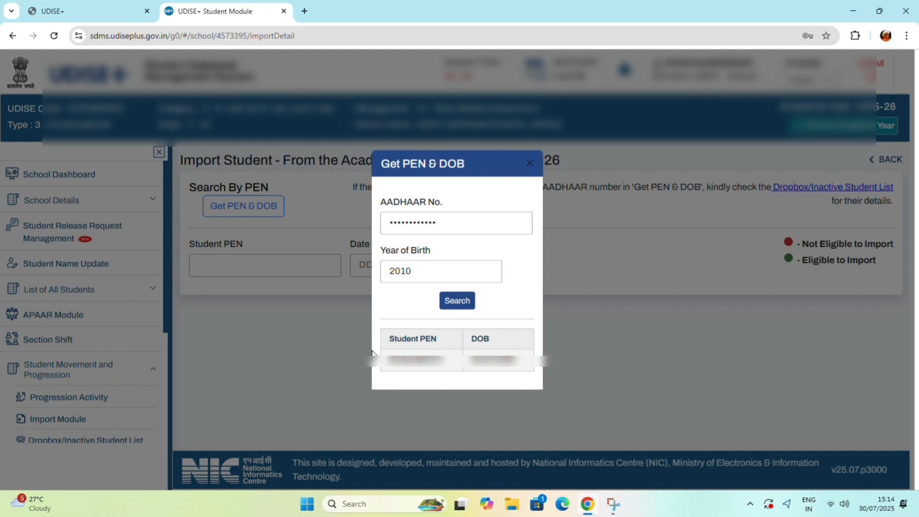
# Step: Copy this student's PEN from the lookup result and paste it into the import search's Student PEN field
pyautogui.doubleClick(420, 360)
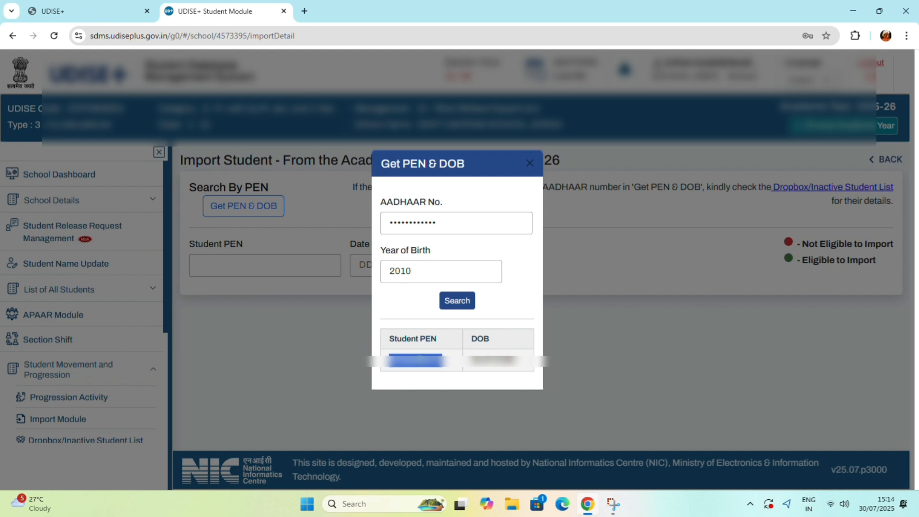
pyautogui.click(529, 164)
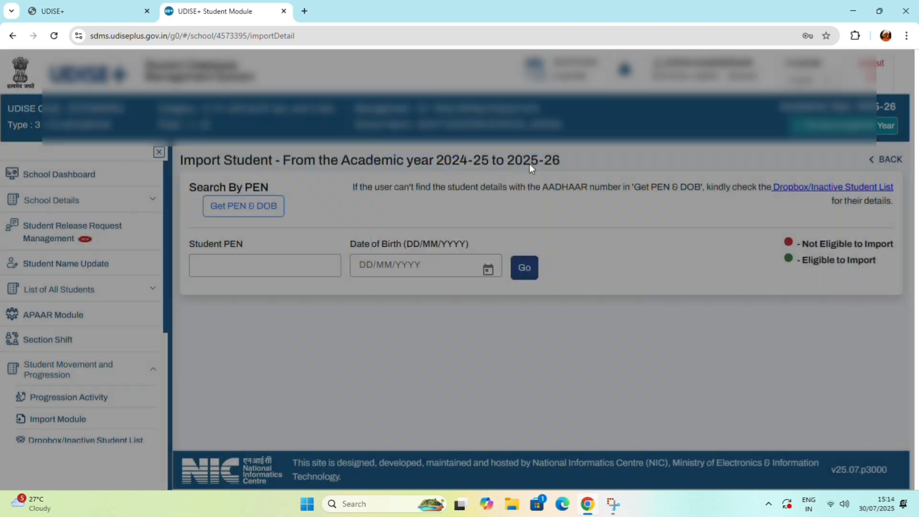
pyautogui.click(245, 264)
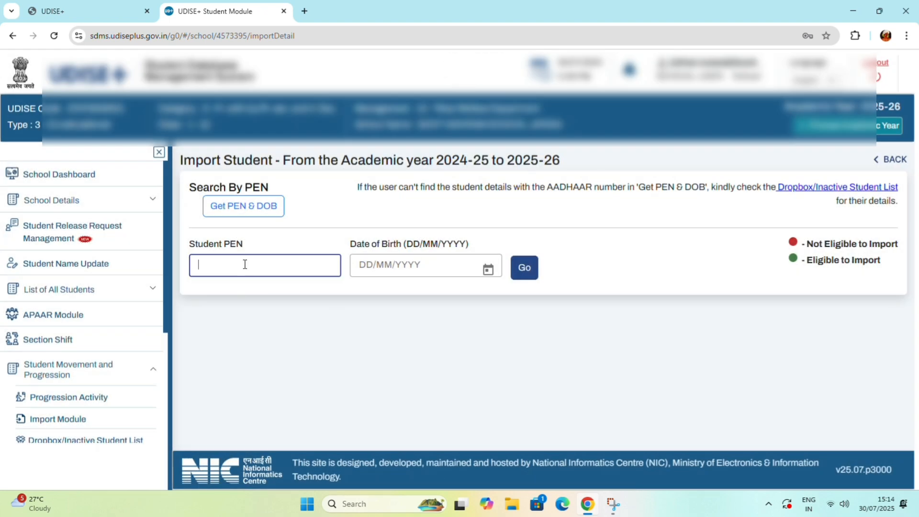
pyautogui.hotkey('ctrl', 'v')
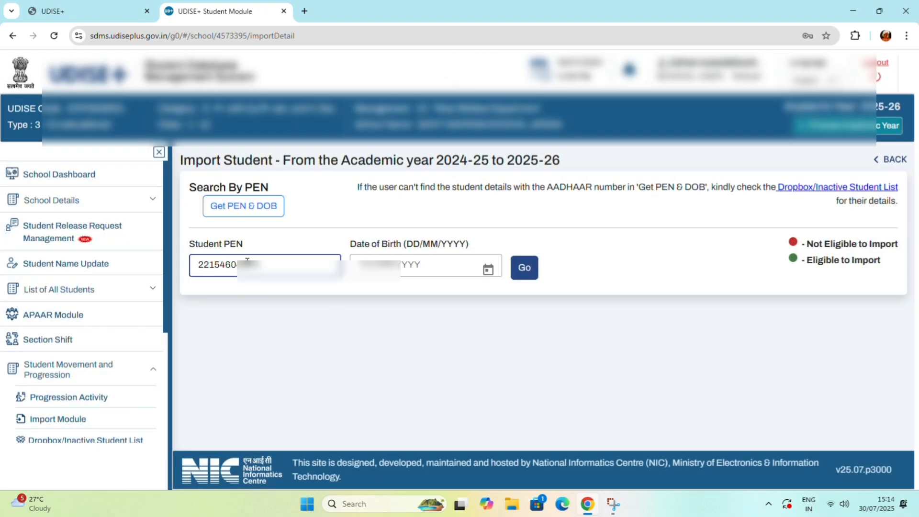
# Step: Enter this student's date of birth in the import search and retrieve the student's record
pyautogui.click(429, 270)
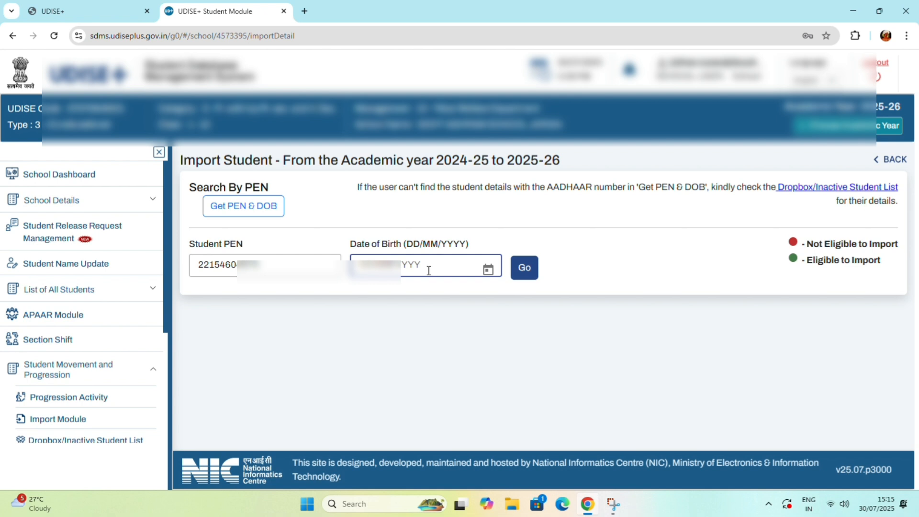
pyautogui.write('10')
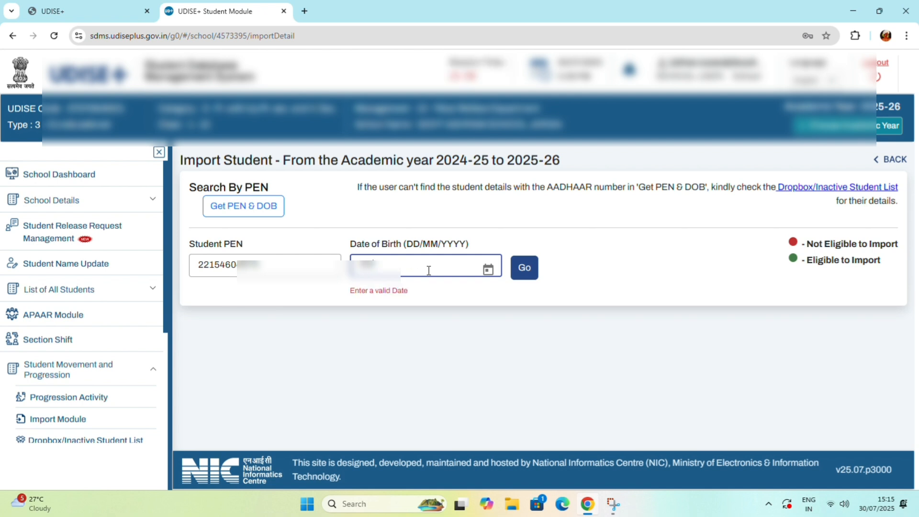
pyautogui.write('072010')
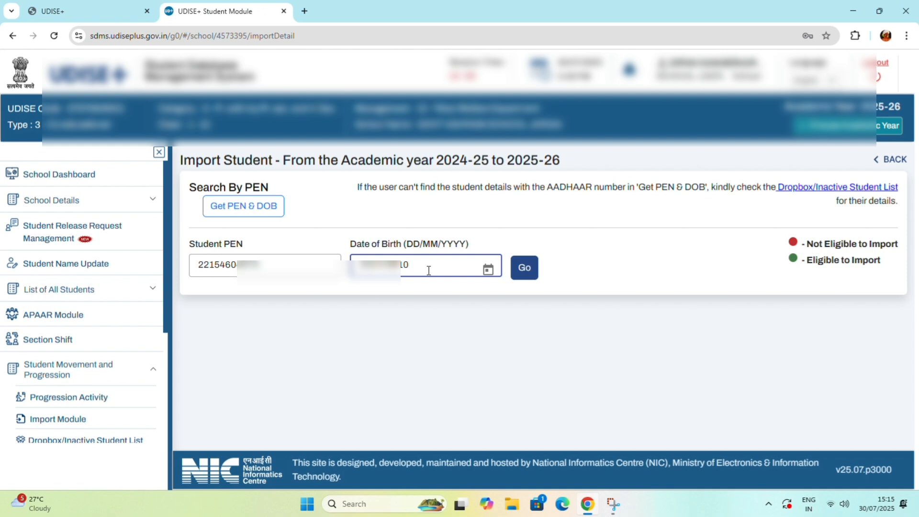
pyautogui.click(519, 273)
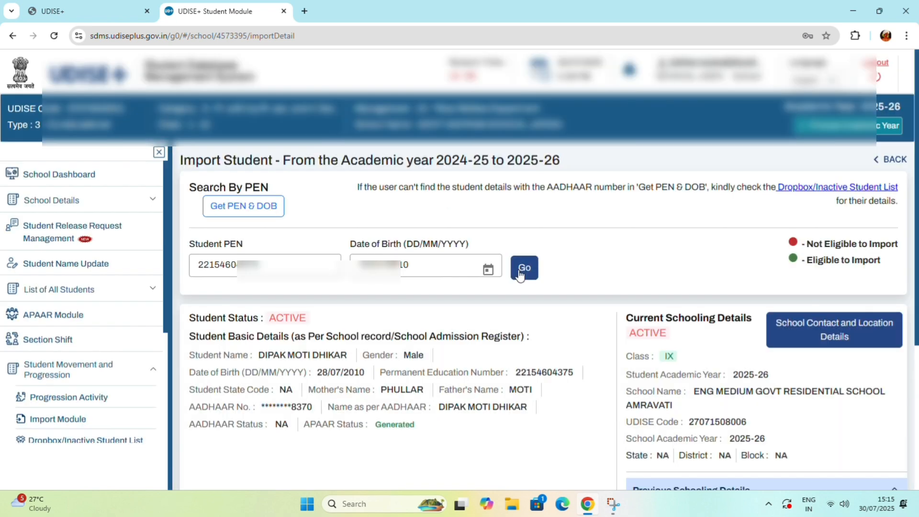
# Step: Review the student's schooling details and import eligibility, and copy the UDISE code of the current school
pyautogui.scroll(-4, 331, 369)
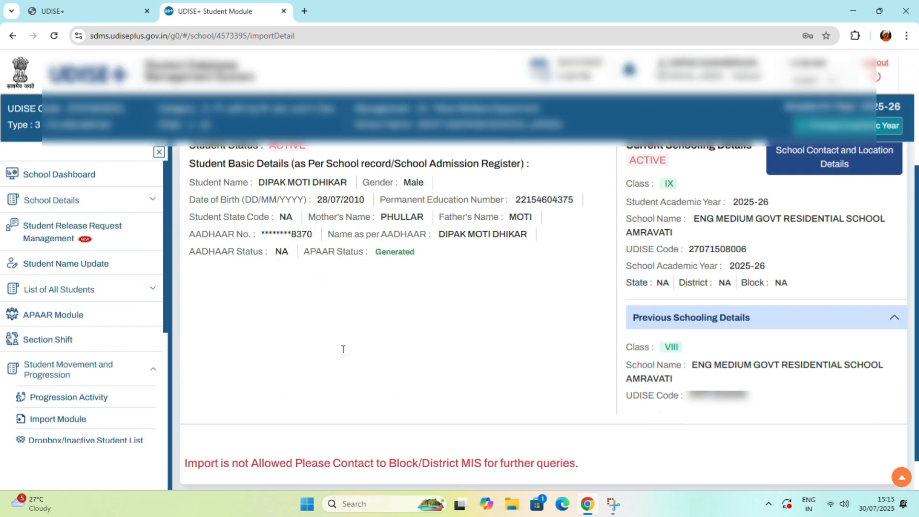
pyautogui.scroll(1, 343, 352)
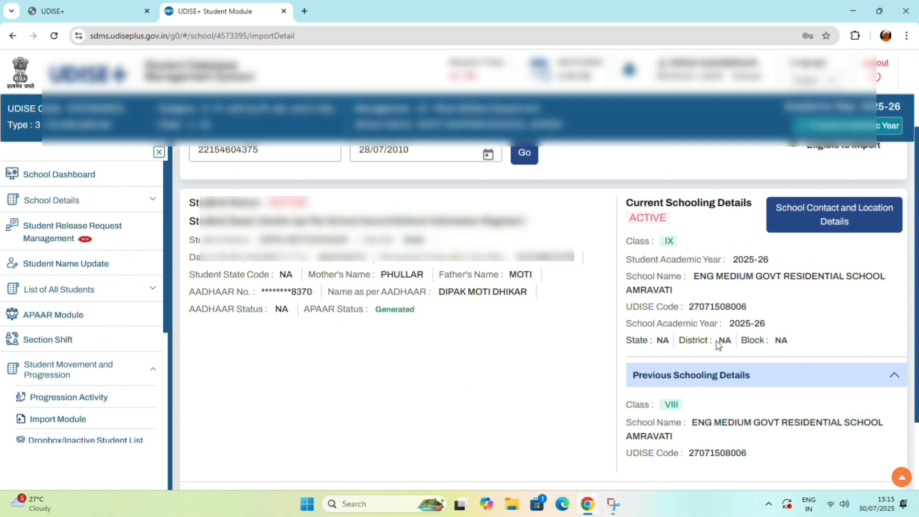
pyautogui.scroll(-2, 720, 401)
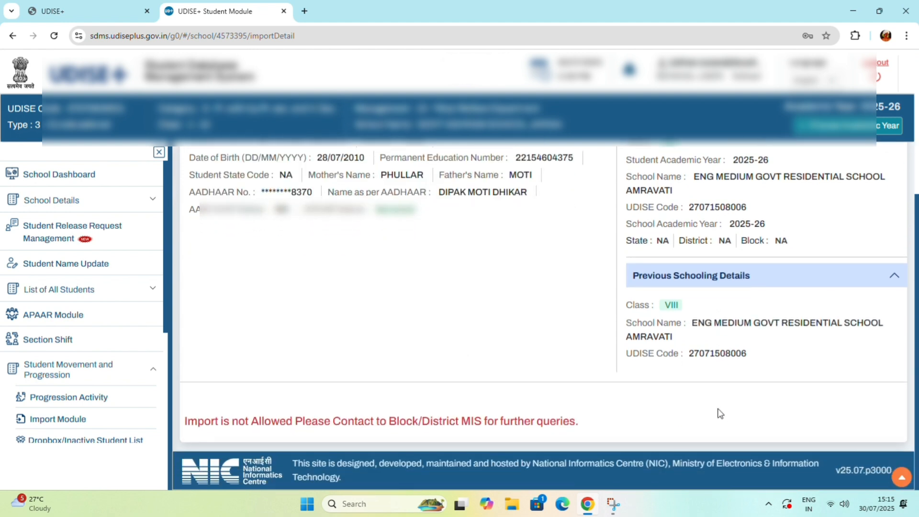
pyautogui.scroll(1, 724, 412)
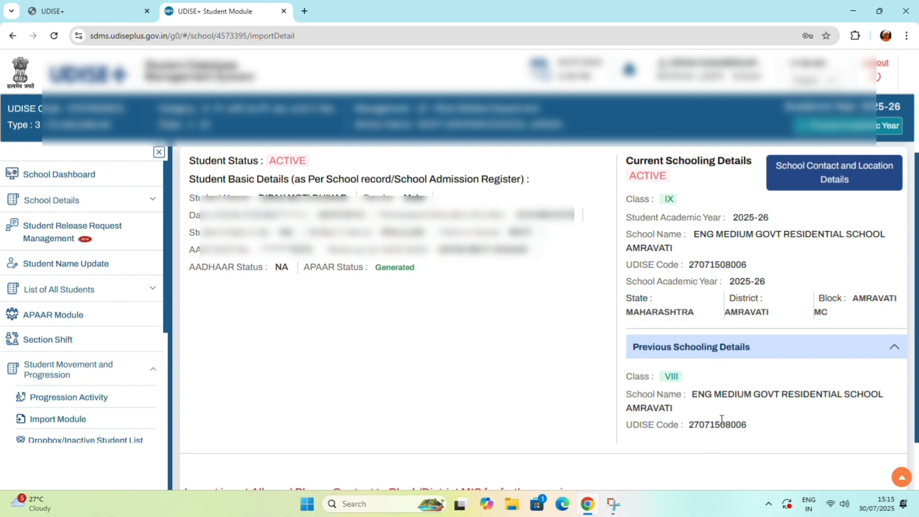
pyautogui.doubleClick(728, 265)
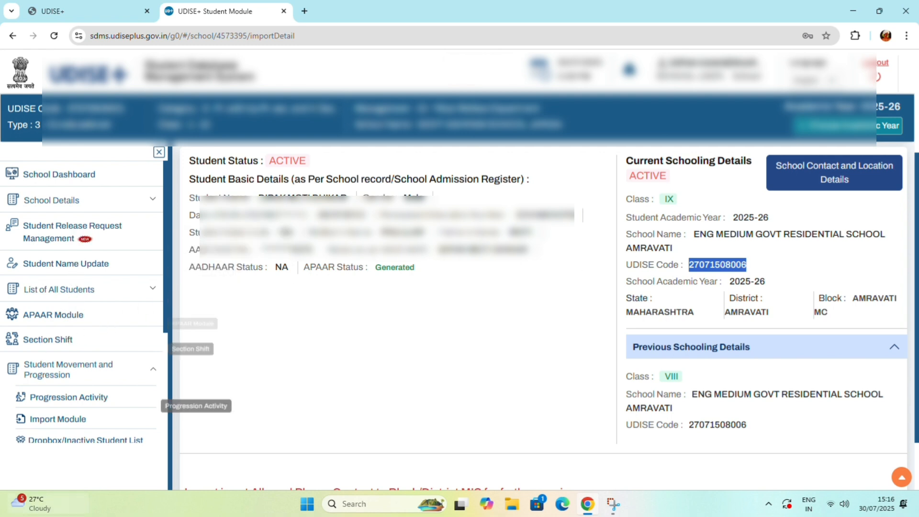
# Step: Open the Dropbox/Inactive Student List for student movement and progression
pyautogui.scroll(-3, 33, 421)
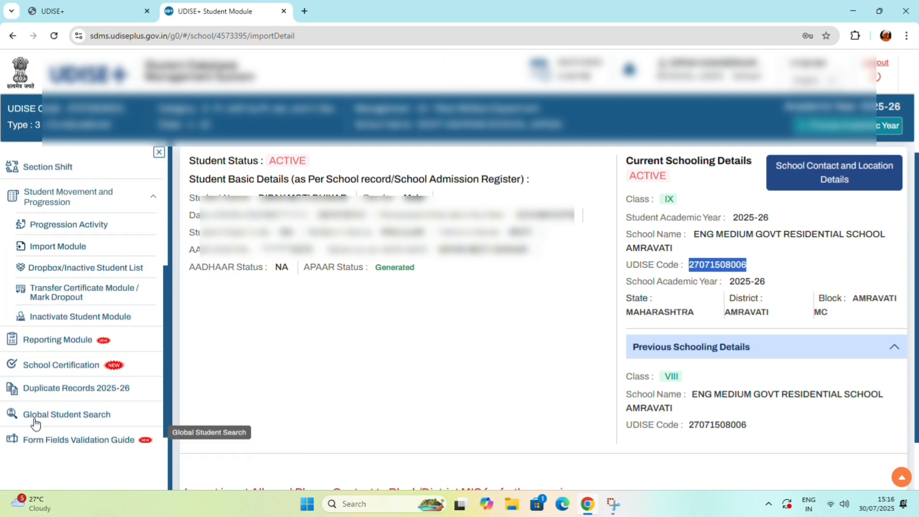
pyautogui.scroll(1, 576, 440)
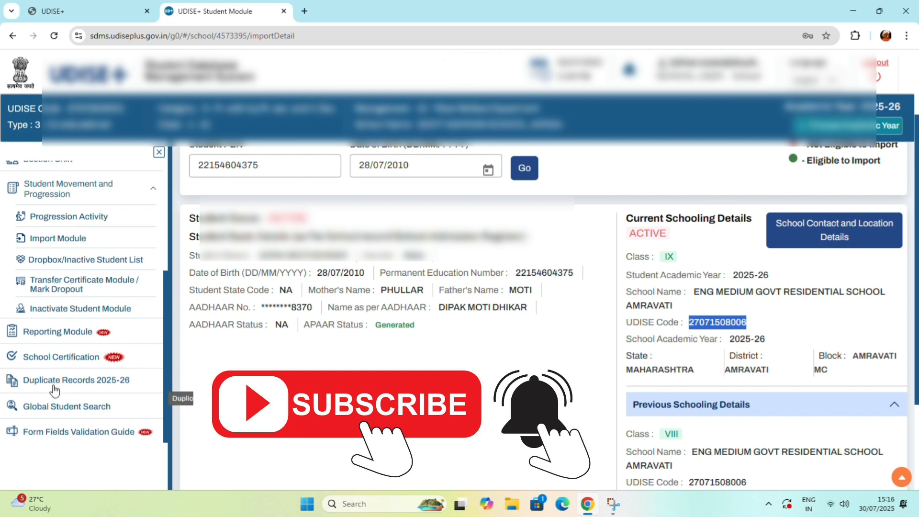
pyautogui.scroll(3, 54, 390)
pyautogui.scroll(-3, 54, 390)
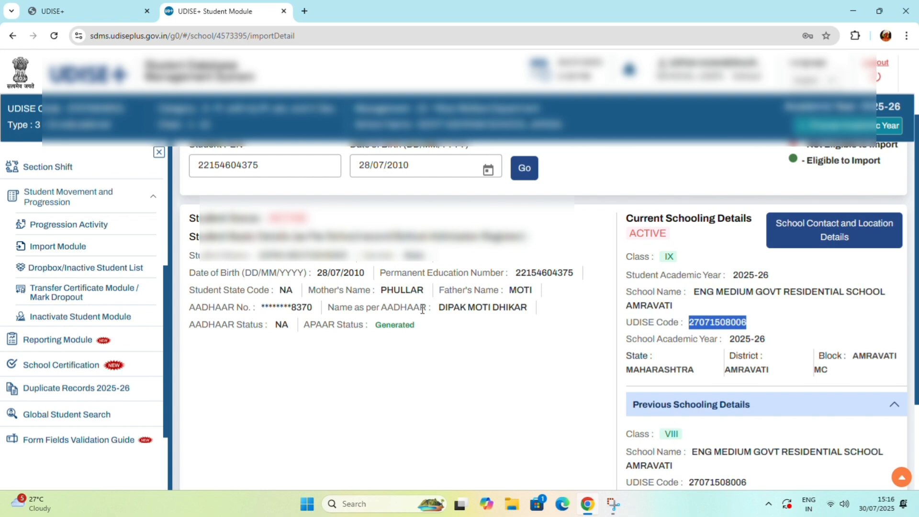
pyautogui.click(63, 302)
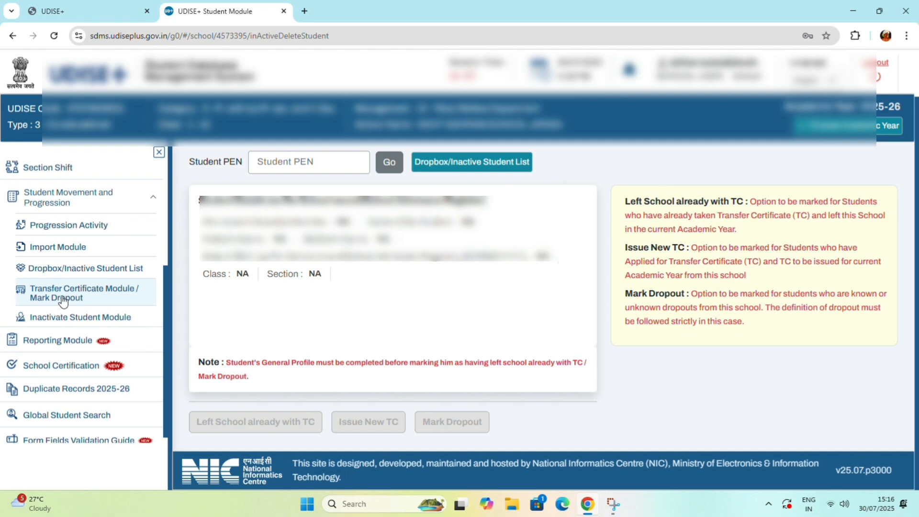
pyautogui.scroll(2, 63, 302)
pyautogui.click(51, 391)
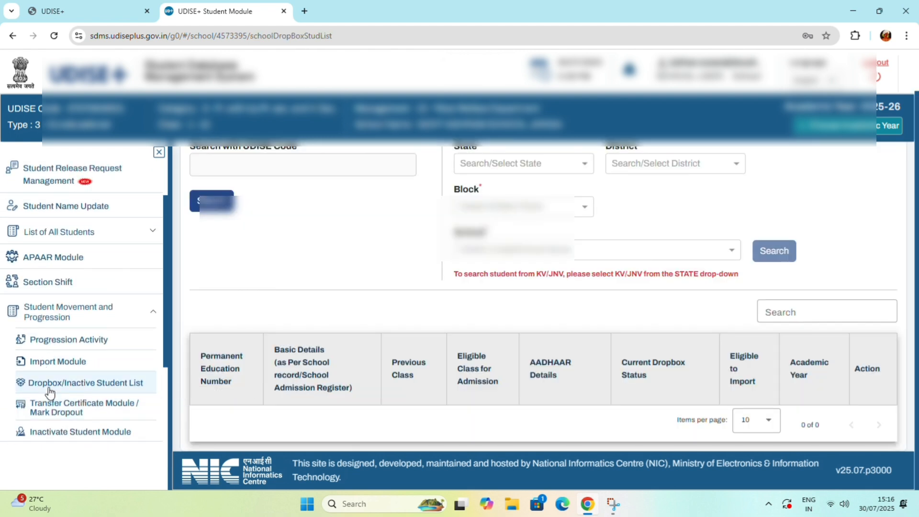
# Step: Search the Dropbox/Inactive Student List with the copied UDISE code and view the school's listed students
pyautogui.scroll(1, 398, 427)
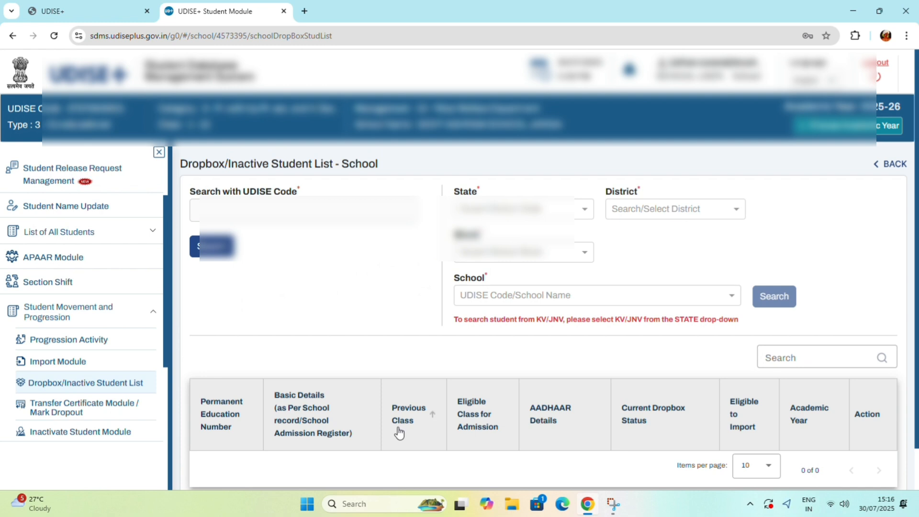
pyautogui.click(270, 207)
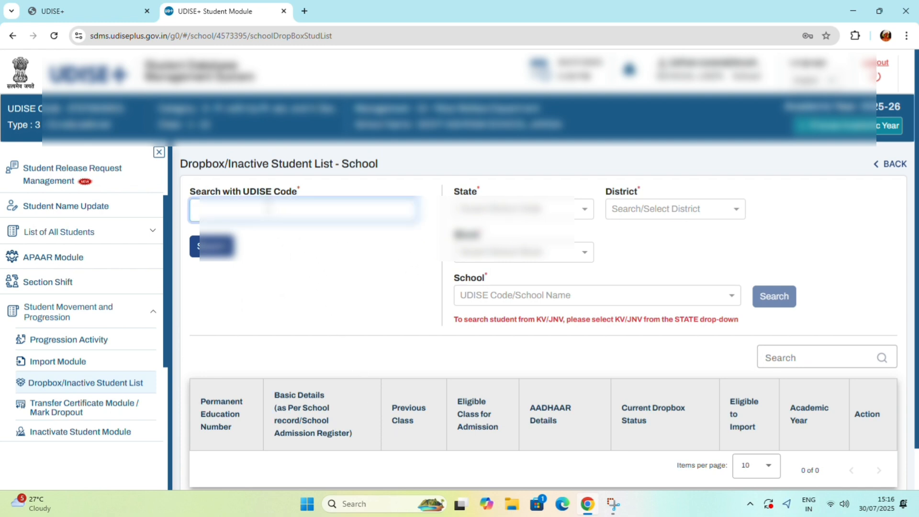
pyautogui.hotkey('ctrl', 'v')
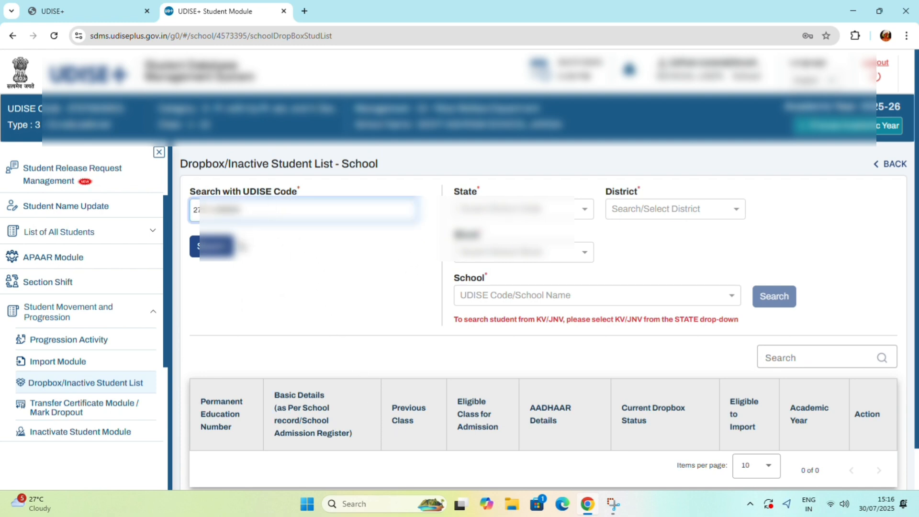
pyautogui.click(216, 250)
pyautogui.scroll(-3, 498, 359)
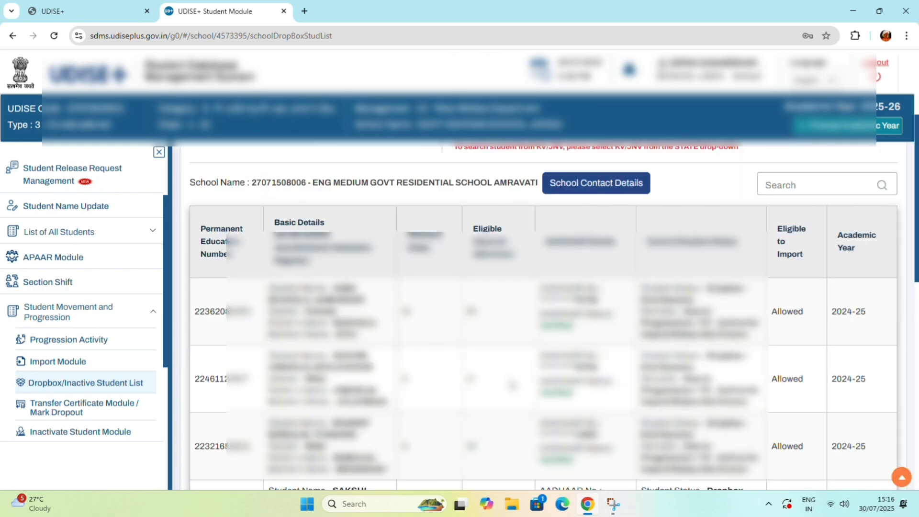
# Step: View the found school's contact details including the district and block MIS details, and close them
pyautogui.scroll(3, 582, 375)
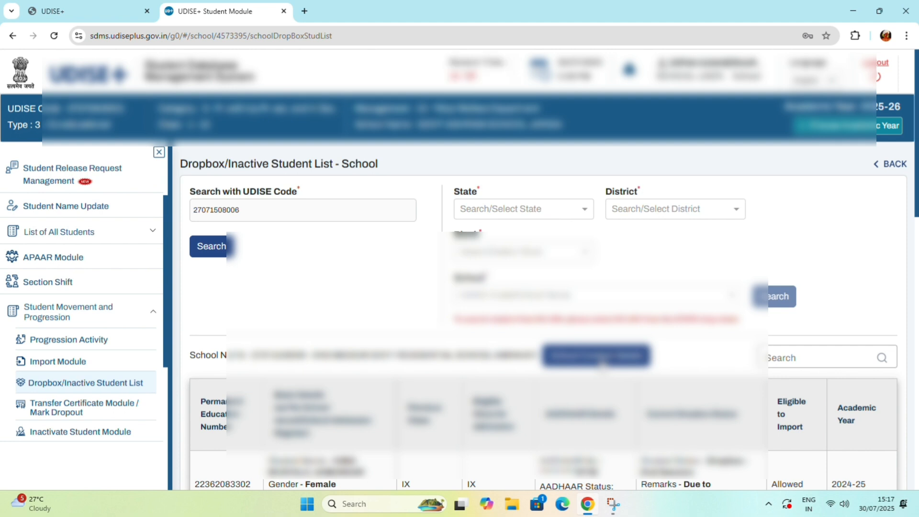
pyautogui.scroll(-3, 610, 364)
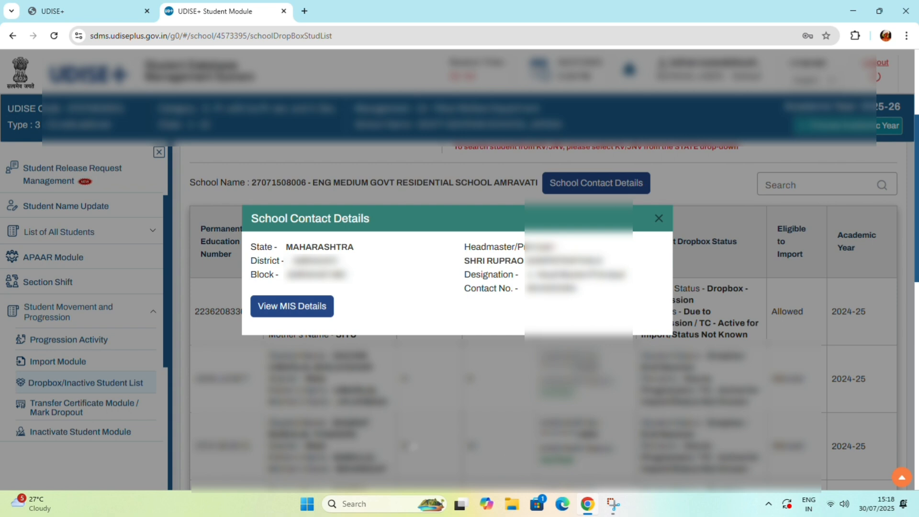
pyautogui.click(296, 307)
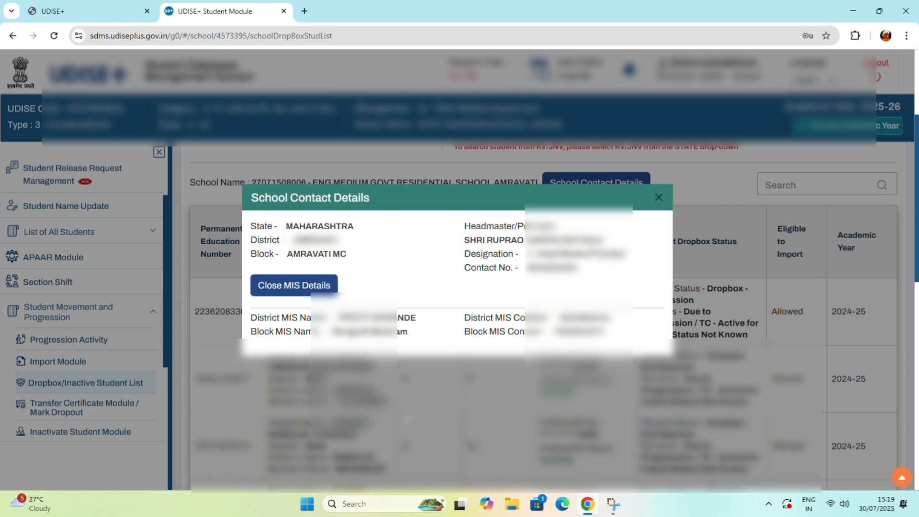
pyautogui.click(659, 198)
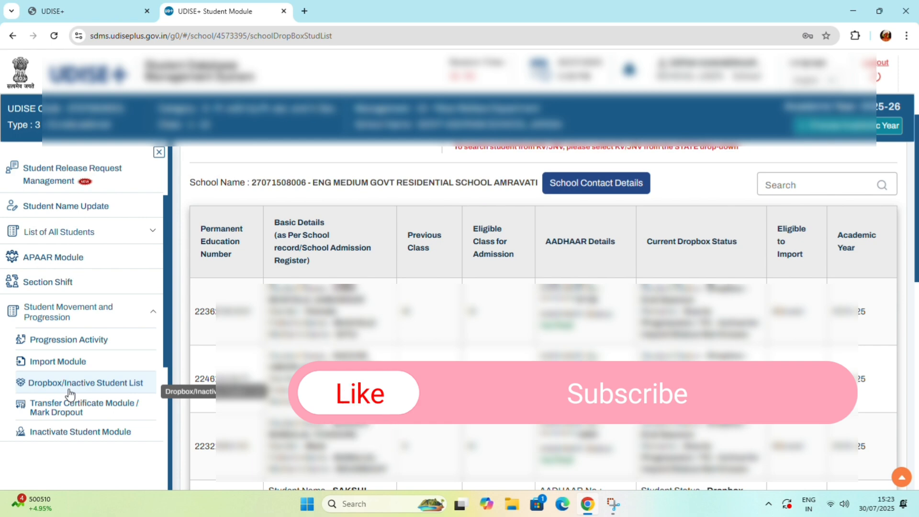
pyautogui.scroll(3, 137, 455)
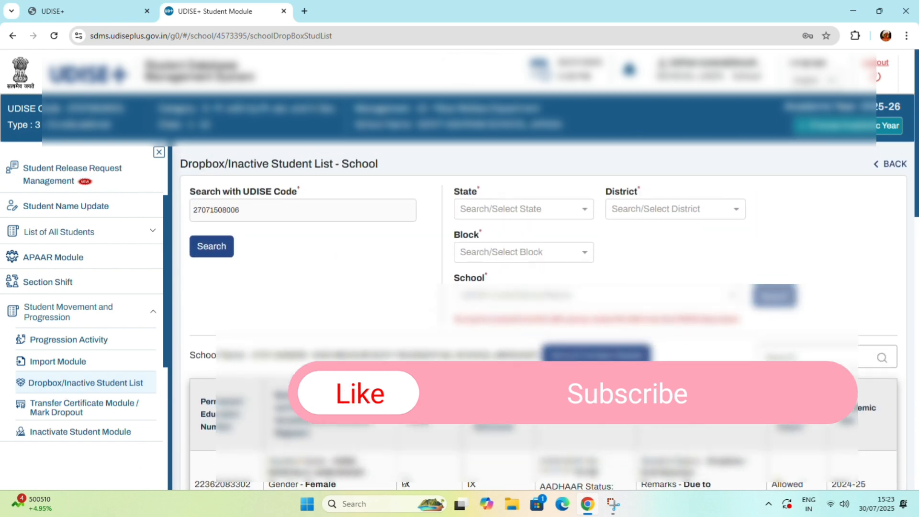